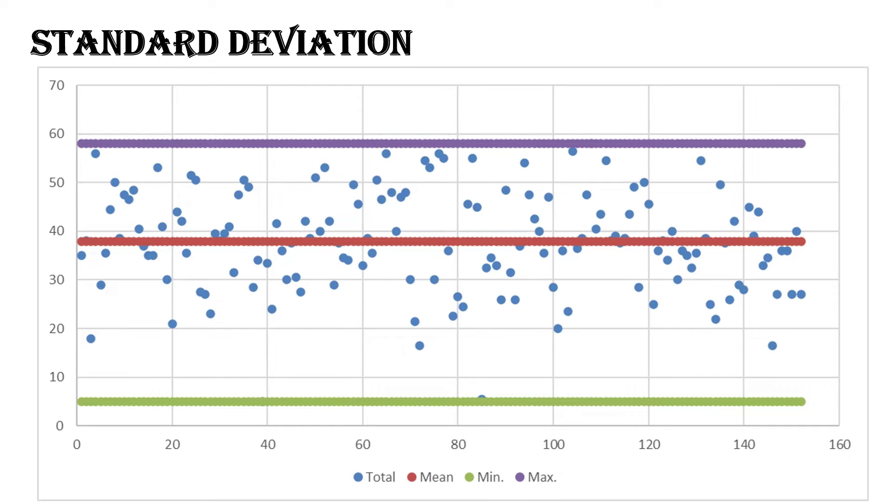
Reveal the arrows marking distance from the mean, then advance through the high and low standard deviation slides
{"action": "key", "text": "Right"}
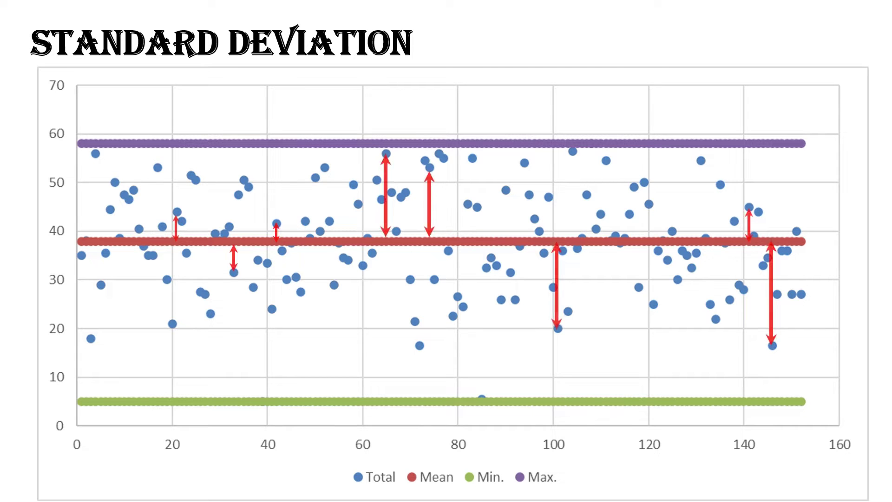
{"action": "key", "text": "Right"}
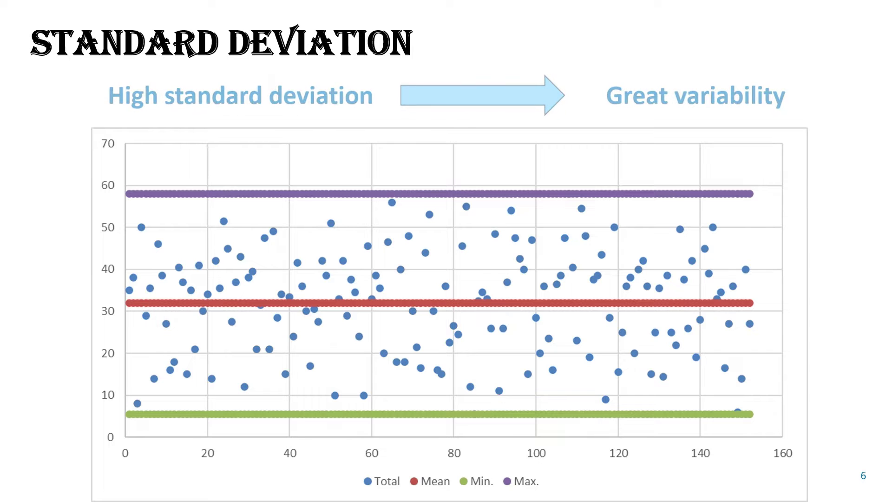
{"action": "key", "text": "Right"}
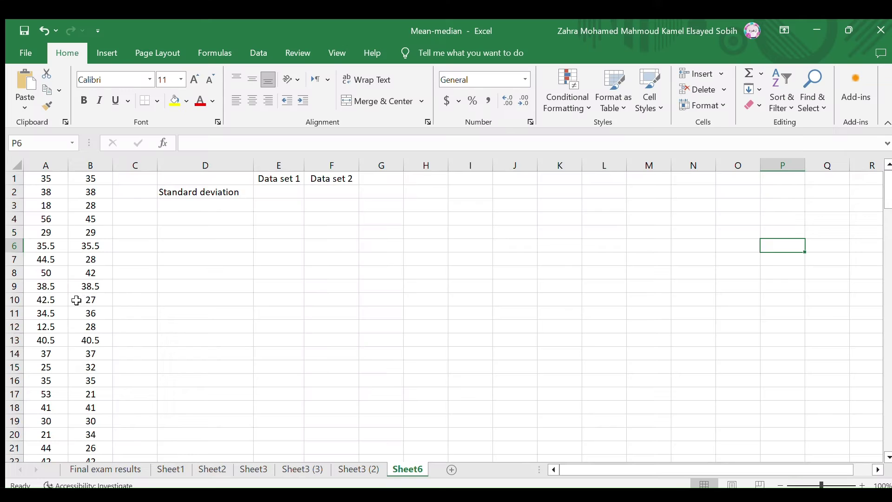
Enter =STDEVA(A1:A152) in E2 so Data set 1's standard deviation reads 11.579276
{"action": "scroll", "coordinate": [880, 325], "scroll_direction": "down", "scroll_amount": 12}
{"action": "left_click_drag", "start_coordinate": [889, 255], "coordinate": [888, 367]}
{"action": "scroll", "coordinate": [280, 153], "scroll_direction": "up", "scroll_amount": 20}
{"action": "left_click", "coordinate": [278, 190]}
{"action": "type", "text": "="}
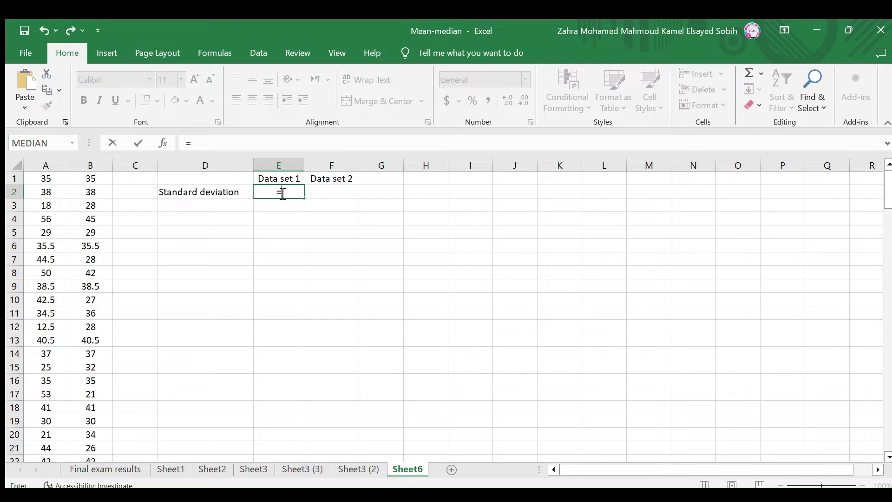
{"action": "type", "text": "st"}
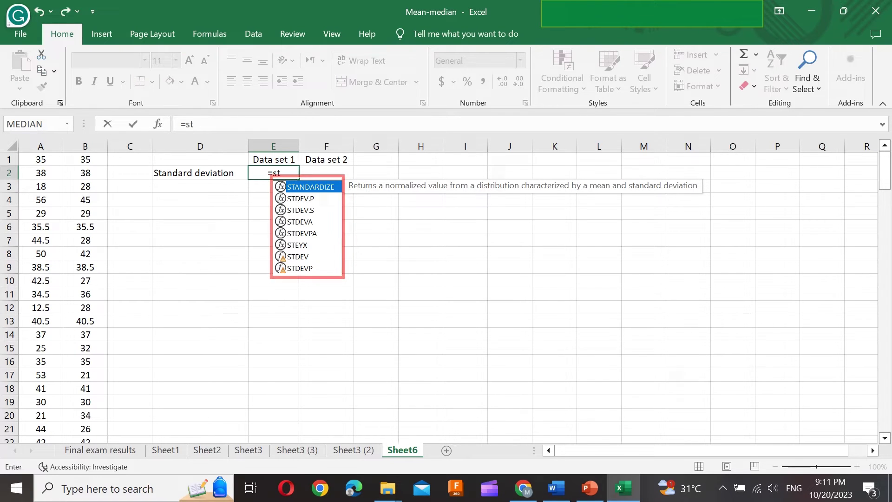
{"action": "key", "text": "Down"}
{"action": "key", "text": "Down"}
{"action": "key", "text": "Down"}
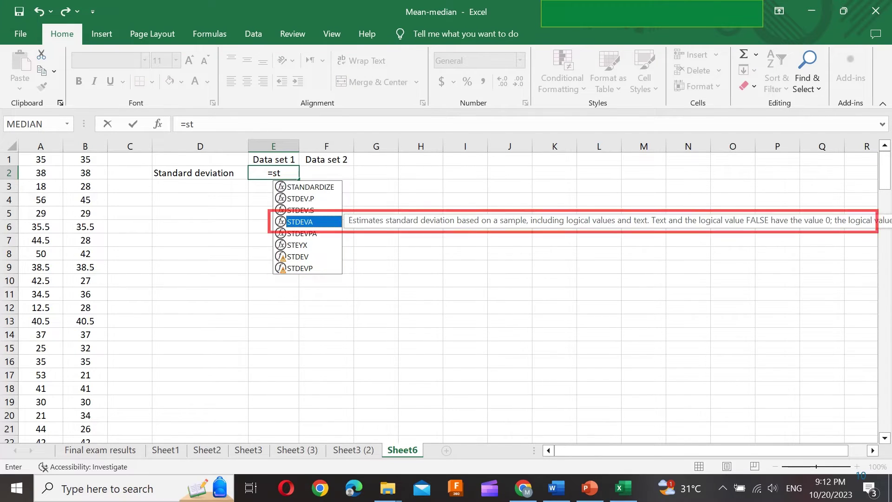
{"action": "key", "text": "Tab"}
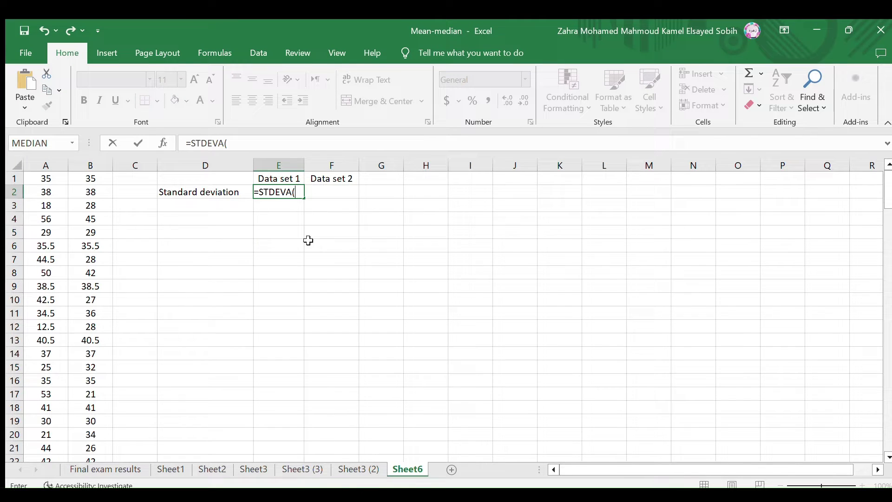
{"action": "left_click_drag", "start_coordinate": [41, 159], "coordinate": [57, 420]}
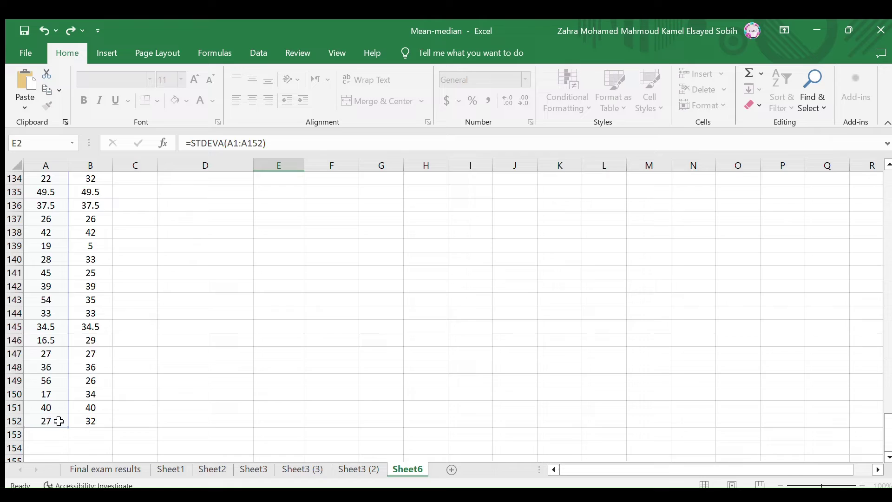
{"action": "key", "text": "Return"}
{"action": "left_click", "coordinate": [283, 192]}
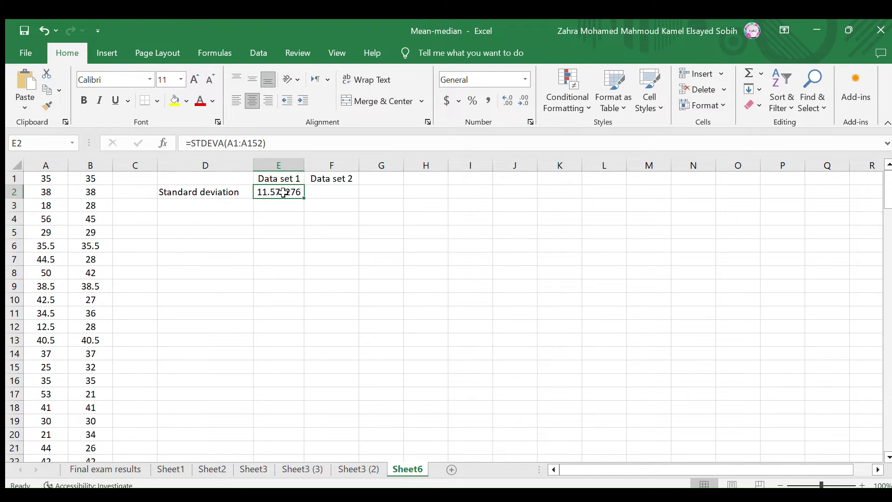
Enter =STDEVA(B1:B22) in F2, giving Data set 2's standard deviation of 7.25478577
{"action": "left_click", "coordinate": [329, 191]}
{"action": "type", "text": "=st"}
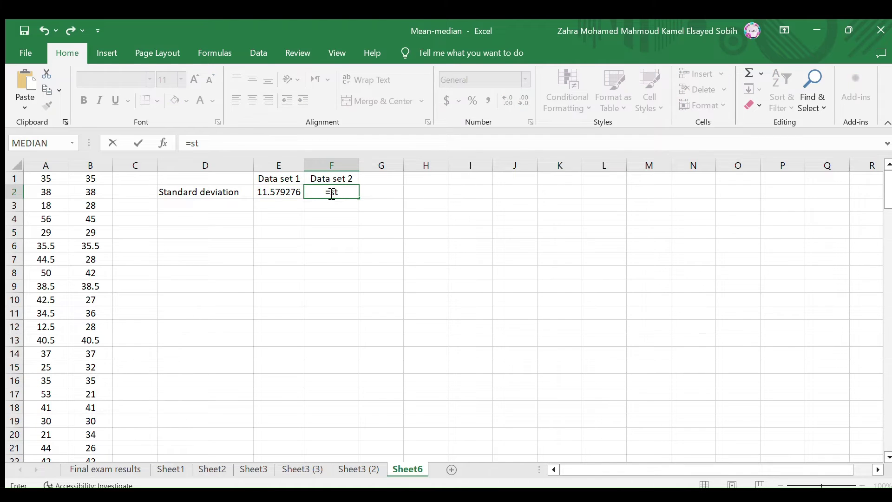
{"action": "type", "text": "deva"}
{"action": "key", "text": "Tab"}
{"action": "type", "text": "b1:"}
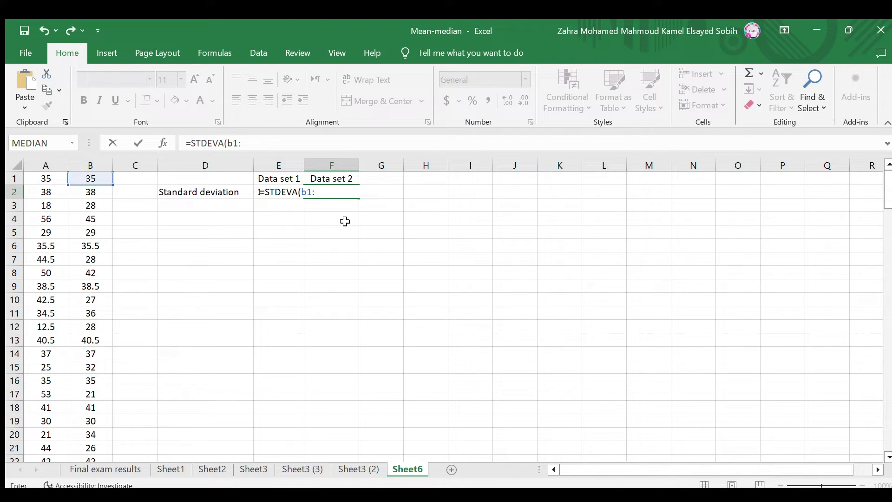
{"action": "type", "text": "b22)"}
{"action": "key", "text": "Return"}
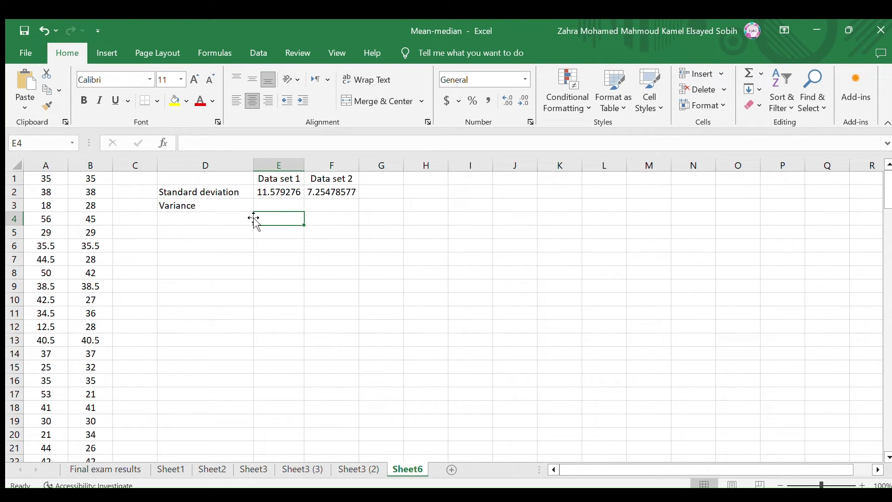
Enter =VARA(A1:A152) in E3 for Data set 1's variance of 134.07963
{"action": "key", "text": "Up"}
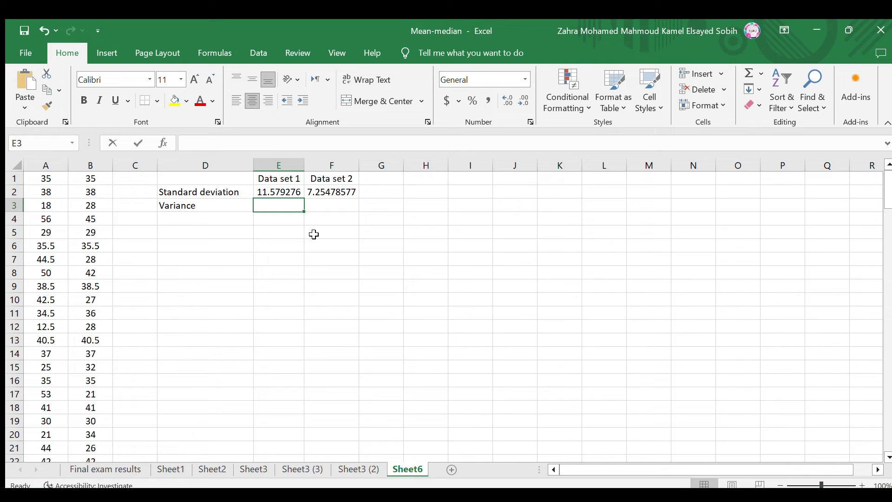
{"action": "type", "text": "=v"}
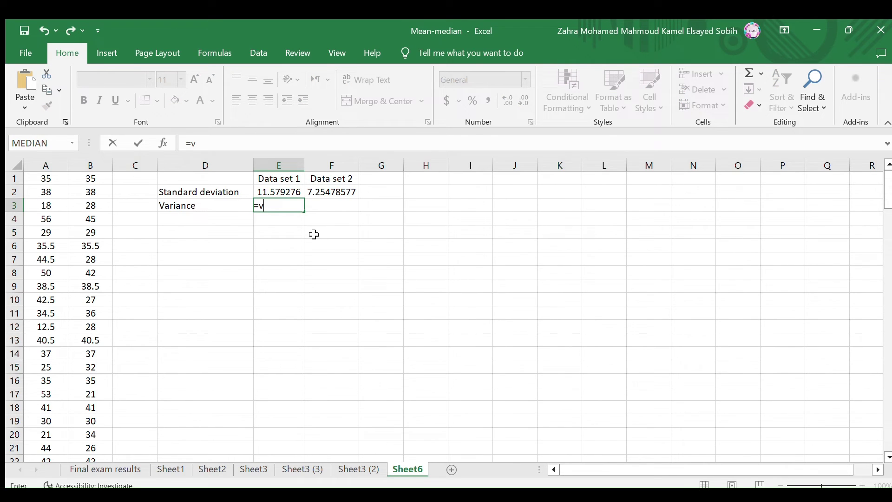
{"action": "type", "text": "a"}
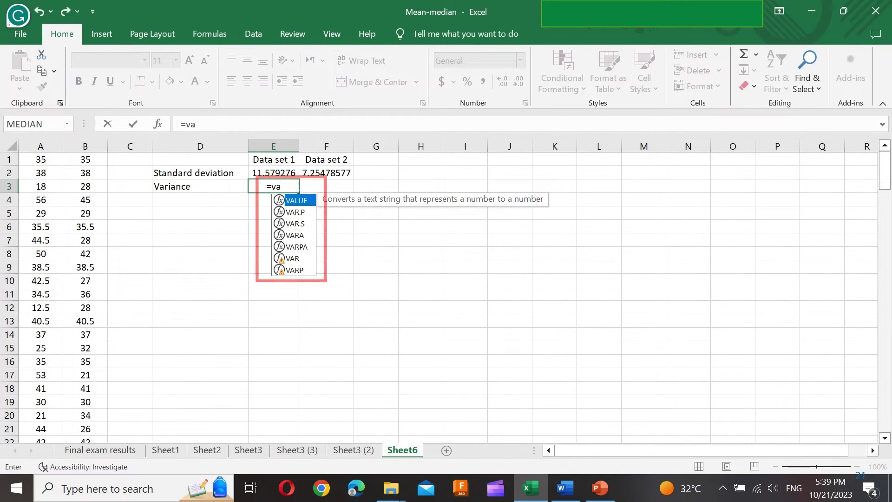
{"action": "left_click", "coordinate": [294, 235]}
{"action": "double_click", "coordinate": [294, 235]}
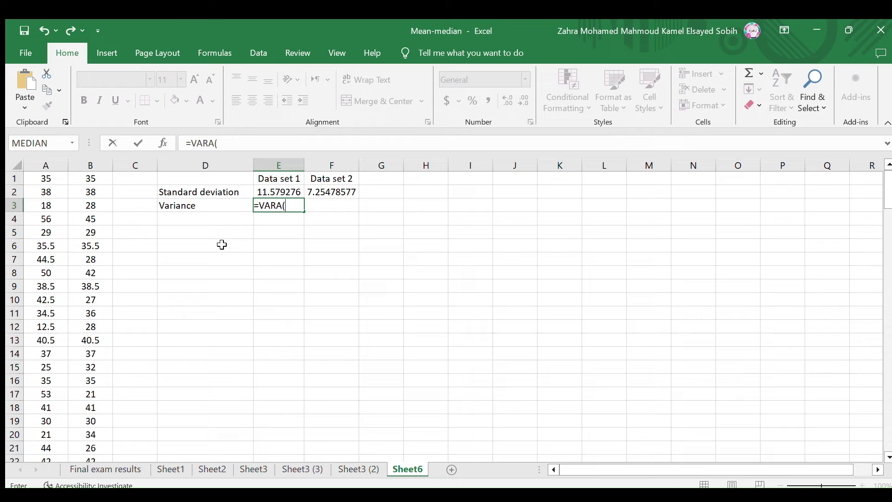
{"action": "left_click_drag", "start_coordinate": [46, 178], "coordinate": [46, 421]}
{"action": "type", "text": ")"}
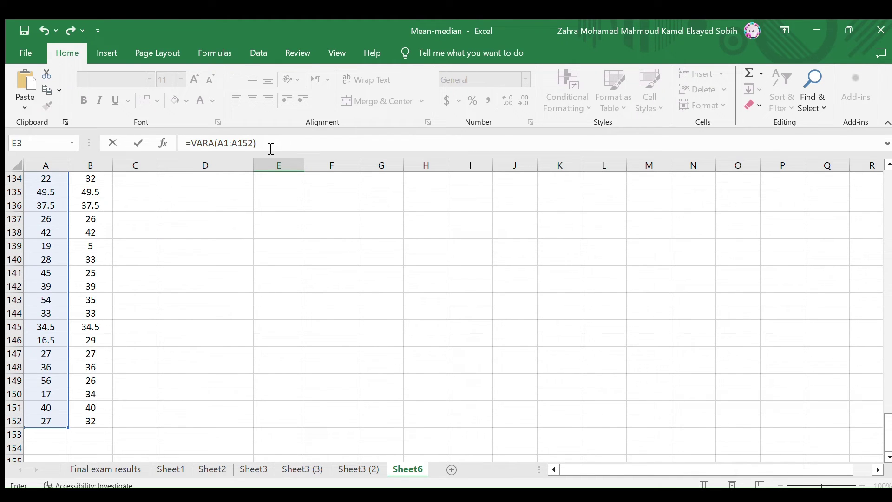
{"action": "key", "text": "Return"}
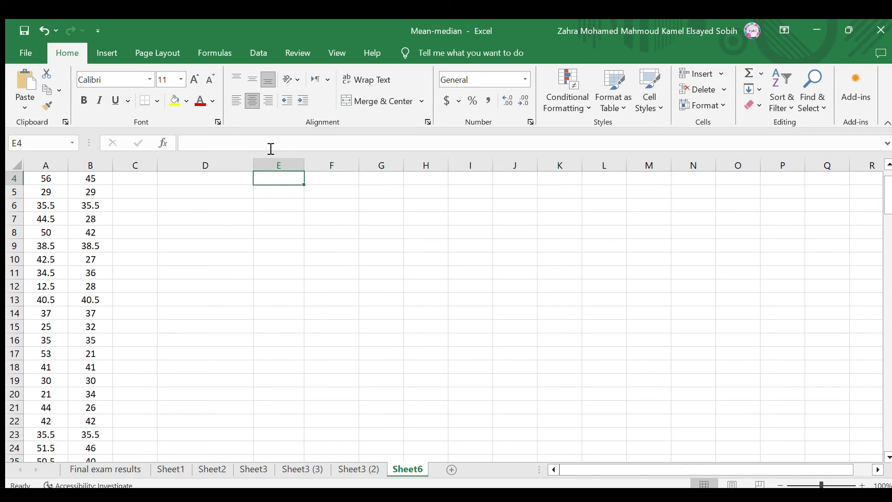
{"action": "scroll", "coordinate": [281, 185], "scroll_direction": "up", "scroll_amount": 1}
{"action": "left_click", "coordinate": [291, 208]}
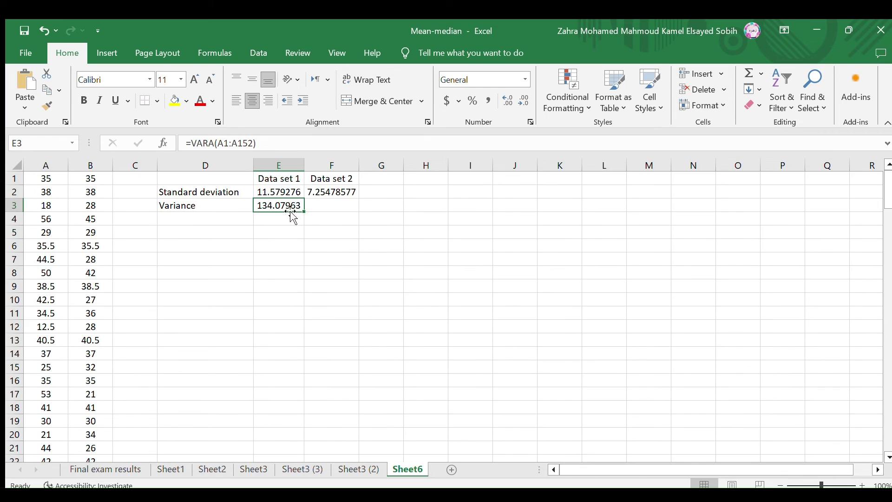
Enter =VARA(B1:B152) in F3 for Data set 2's variance of 52.6319166
{"action": "left_click", "coordinate": [322, 204]}
{"action": "type", "text": "=vara(b1:"}
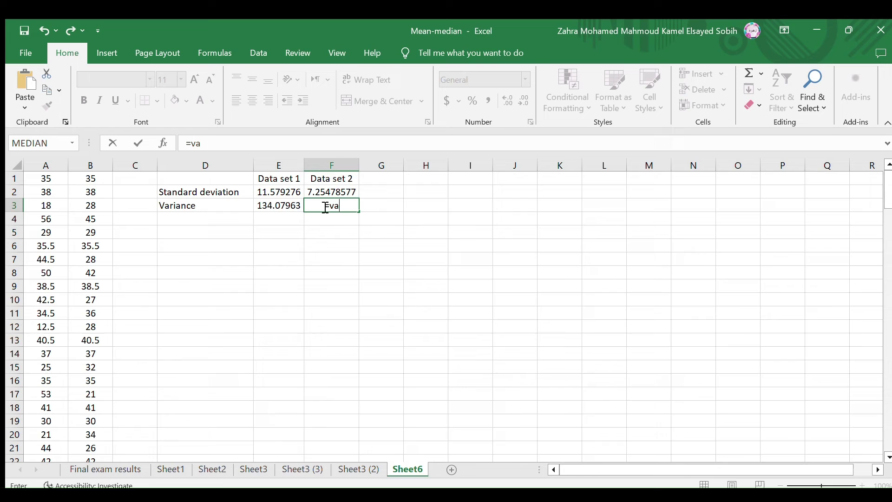
{"action": "key", "text": "ctrl+shift+Down"}
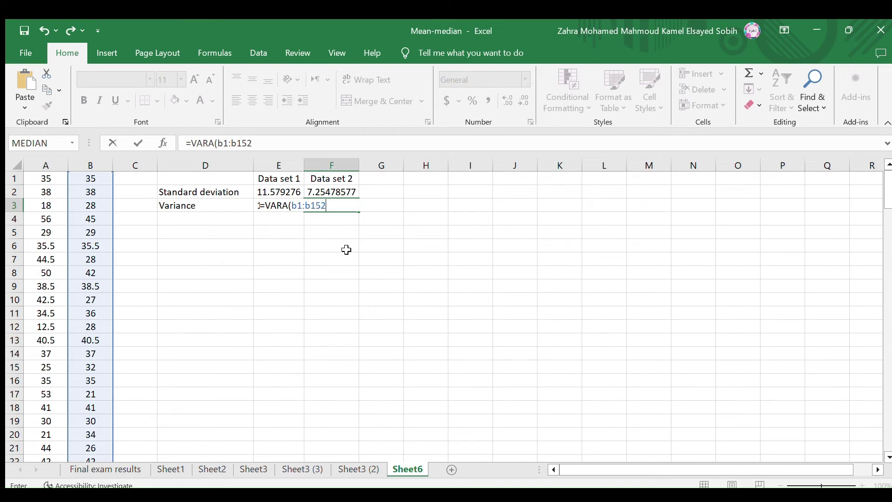
{"action": "type", "text": ")"}
{"action": "key", "text": "Return"}
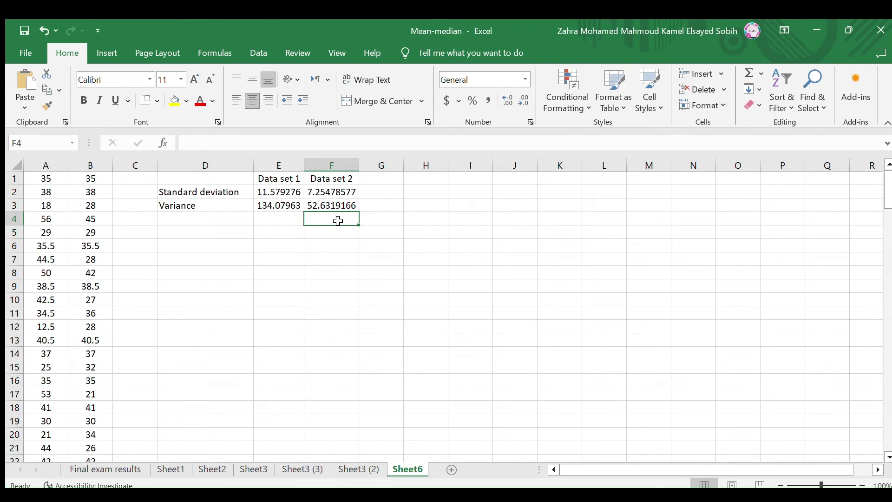
{"action": "left_click", "coordinate": [308, 205]}
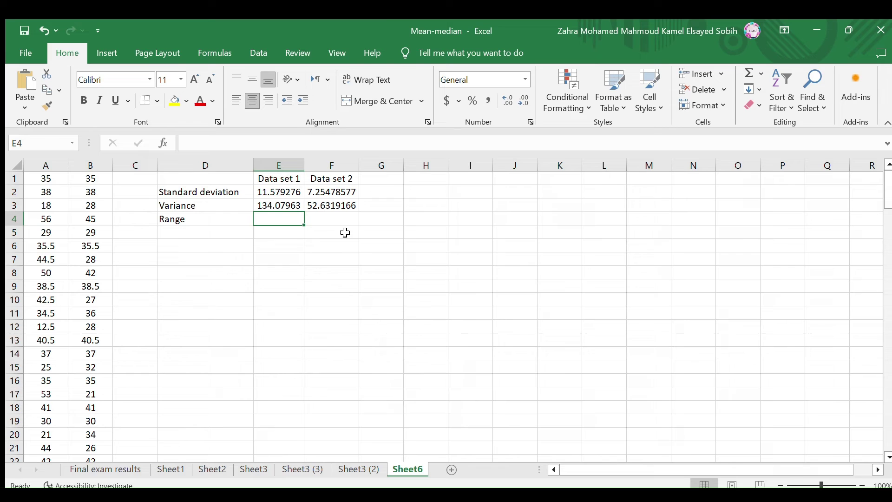
Enter =MAX(A1:A152)-MIN(A1:A152) in E4, giving Data set 1 a range of 53
{"action": "type", "text": "="}
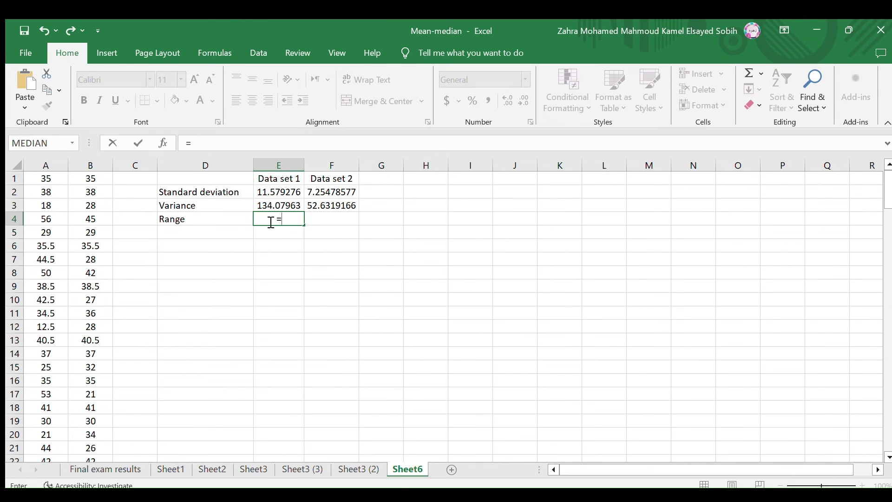
{"action": "type", "text": "m"}
{"action": "key", "text": "Down"}
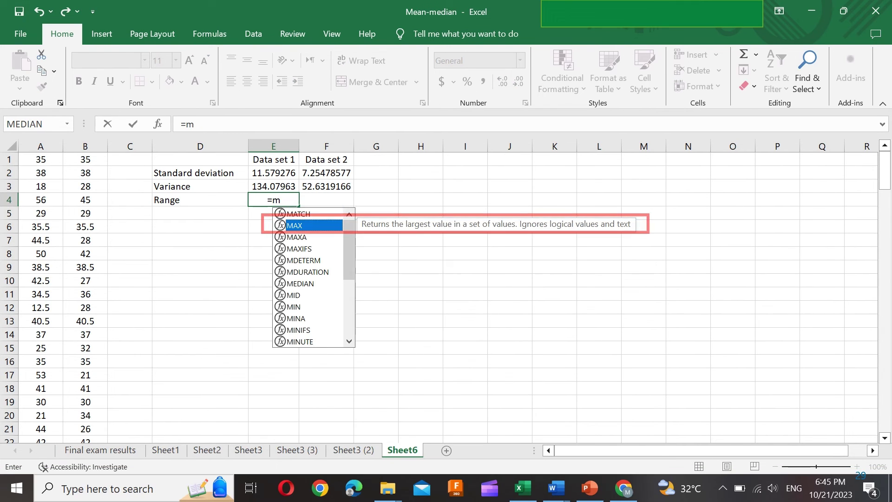
{"action": "key", "text": "Tab"}
{"action": "left_click_drag", "start_coordinate": [40, 159], "coordinate": [48, 407]}
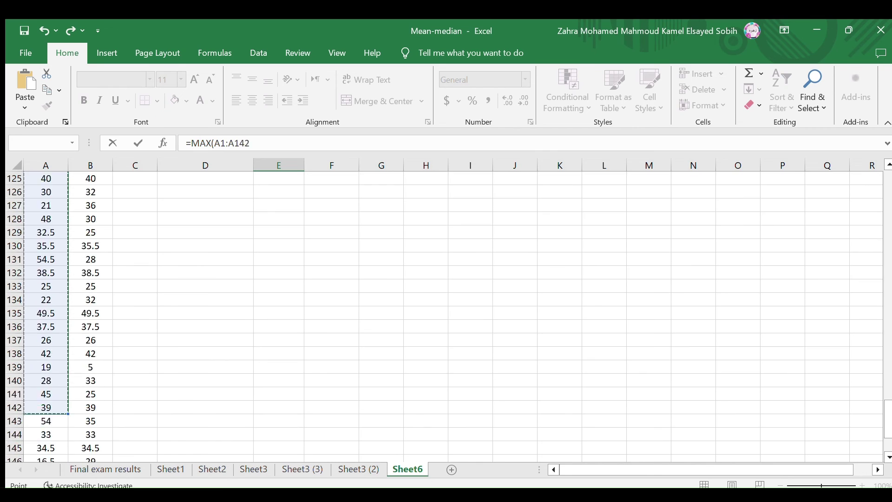
{"action": "type", "text": ")"}
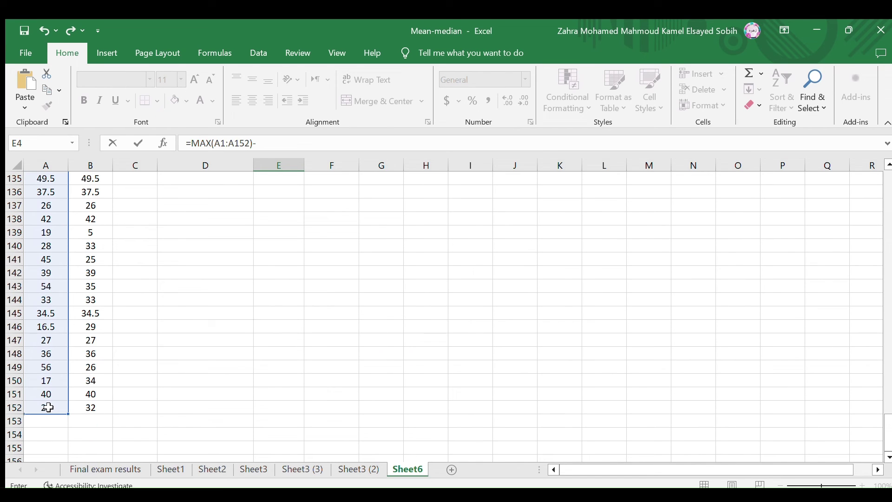
{"action": "type", "text": "-mi"}
{"action": "key", "text": "Tab"}
{"action": "left_click_drag", "start_coordinate": [45, 179], "coordinate": [47, 435]}
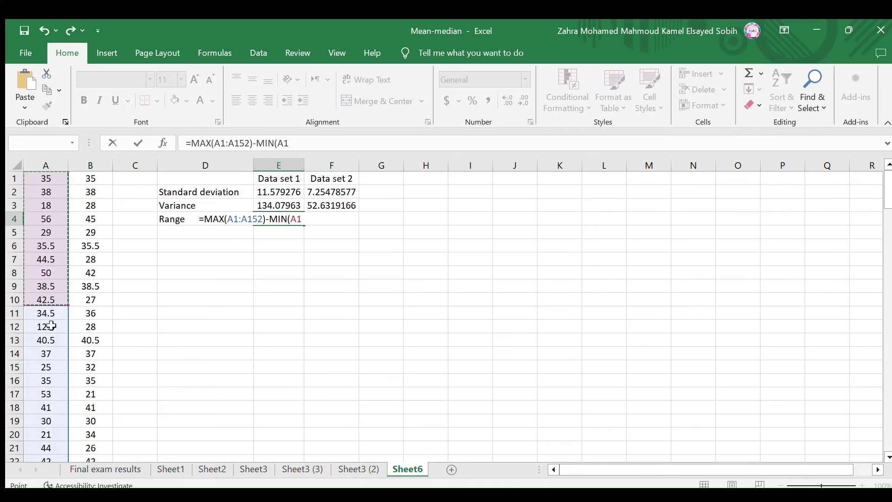
{"action": "type", "text": ")"}
{"action": "left_click", "coordinate": [331, 150]}
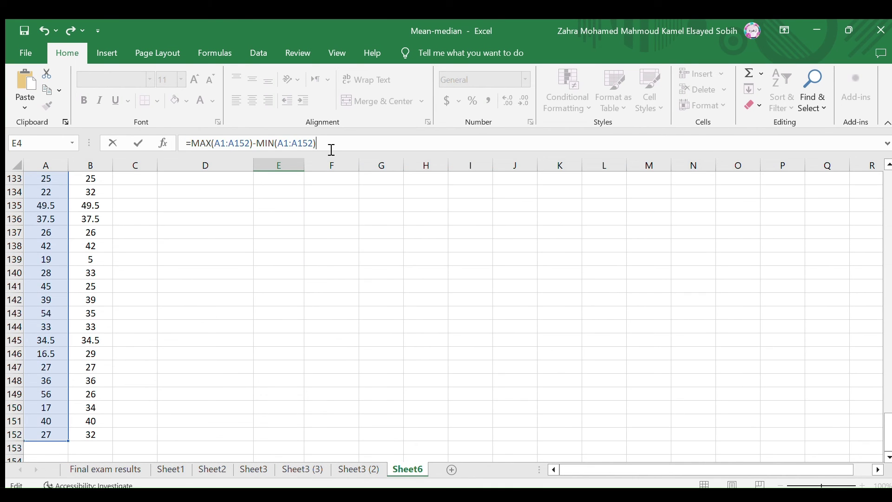
{"action": "key", "text": "Return"}
{"action": "left_click_drag", "start_coordinate": [887, 202], "coordinate": [887, 196]}
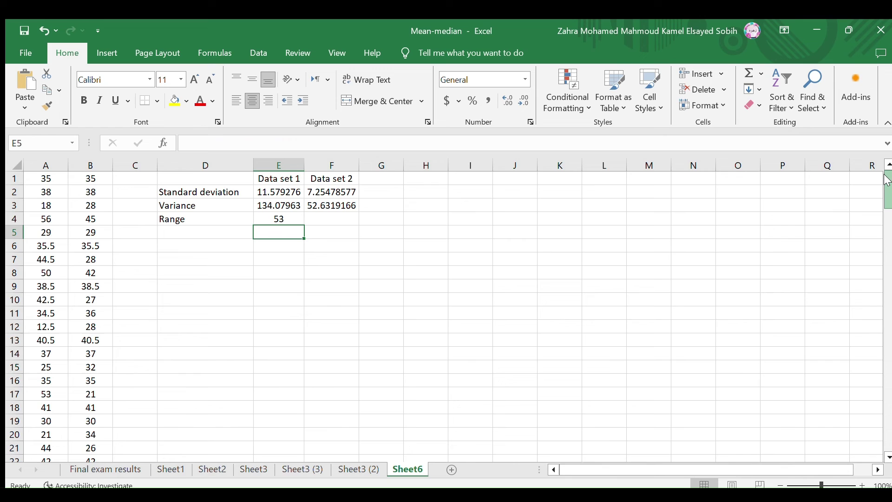
{"action": "left_click", "coordinate": [275, 219]}
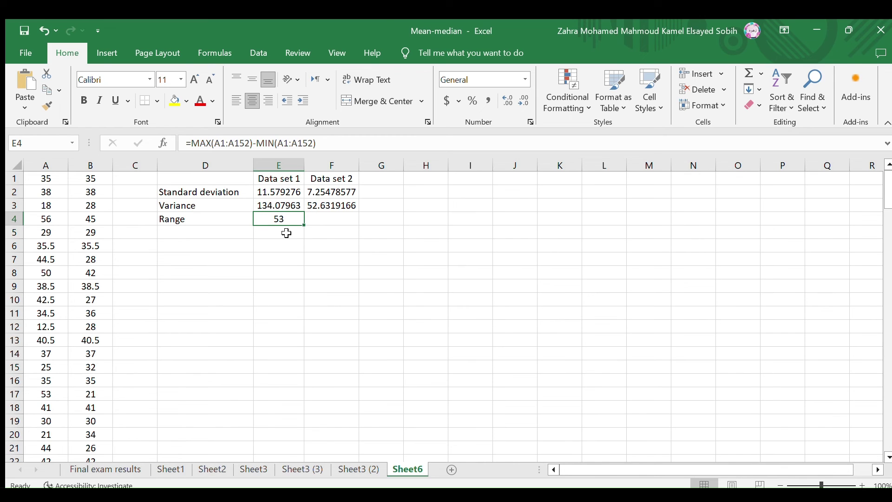
Enter =MAX(B1:B152)-MIN(B1:B152) in F4, giving Data set 2 a range of 53
{"action": "left_click", "coordinate": [333, 220]}
{"action": "type", "text": "=ma"}
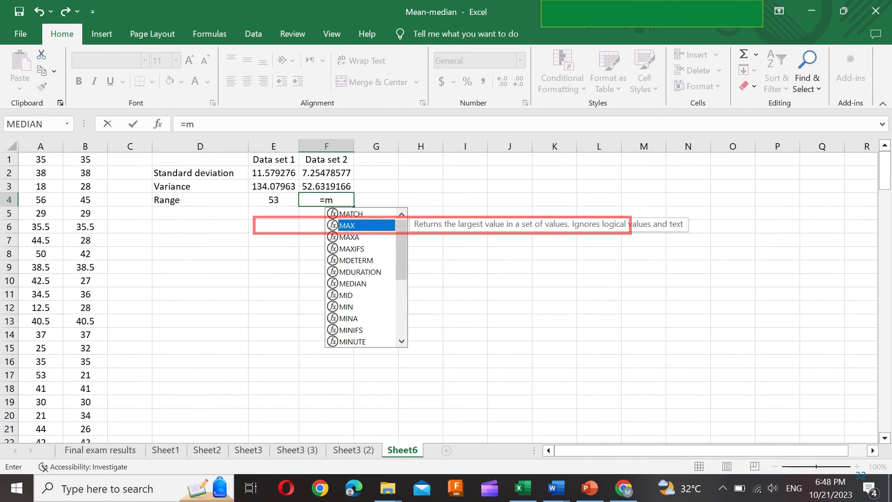
{"action": "key", "text": "Tab"}
{"action": "type", "text": "b1:b152)-"}
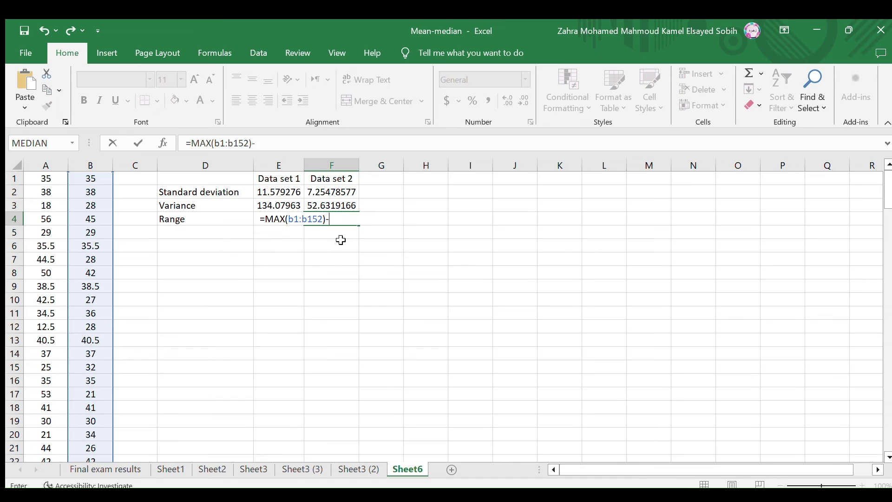
{"action": "type", "text": "mi"}
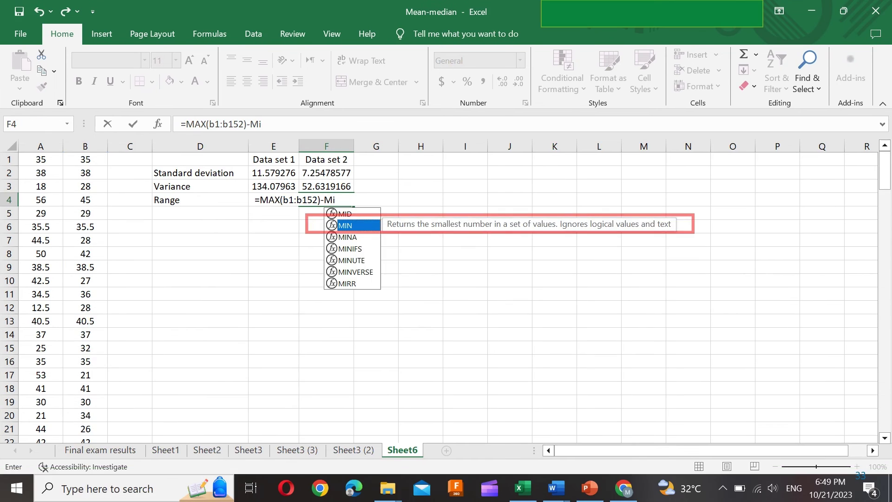
{"action": "key", "text": "Tab"}
{"action": "type", "text": "b1:b152)"}
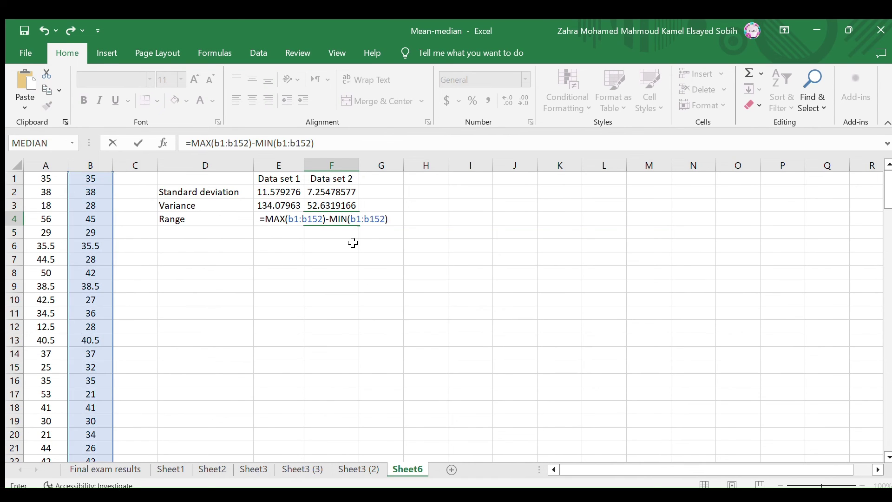
{"action": "key", "text": "ctrl+Return"}
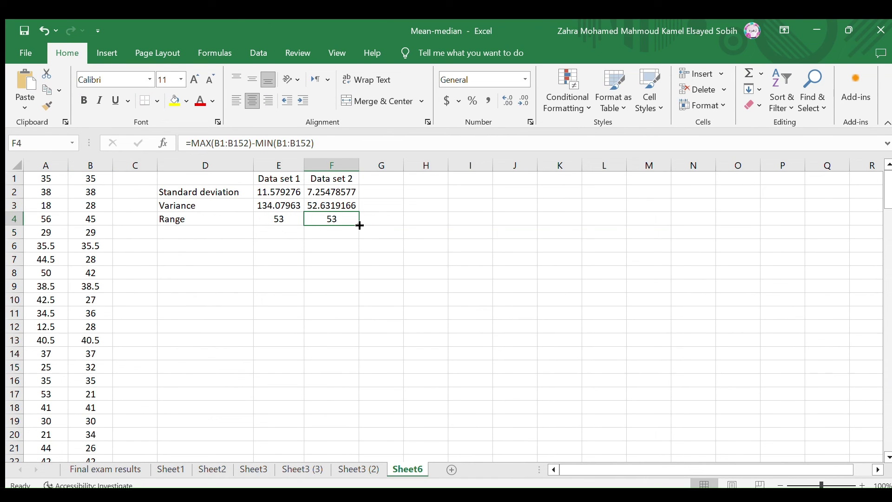
{"action": "key", "text": "Return"}
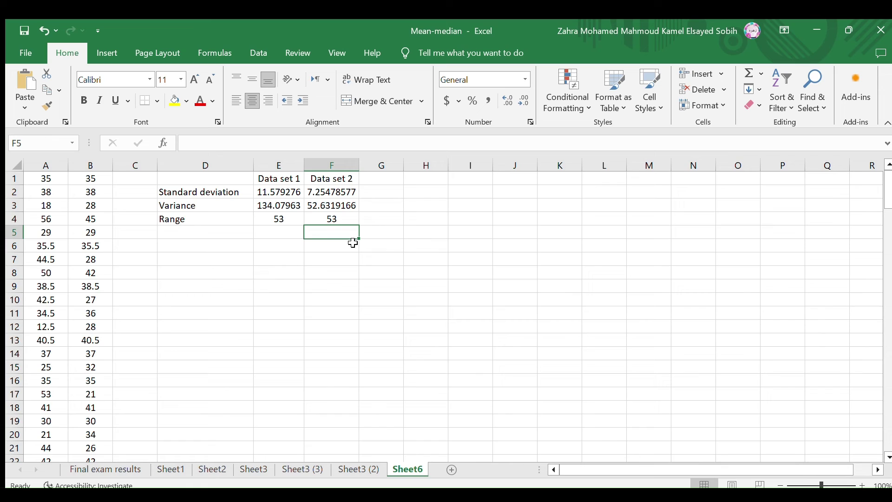